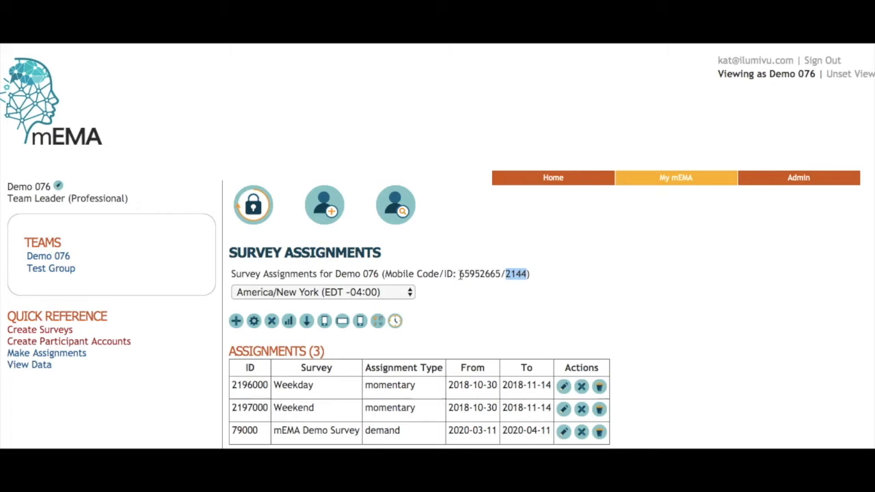
Step: Examine the screen name, mobile code and account ID in the Survey Assignments line for Demo 076
left_click_drag(459, 273, 502, 274)
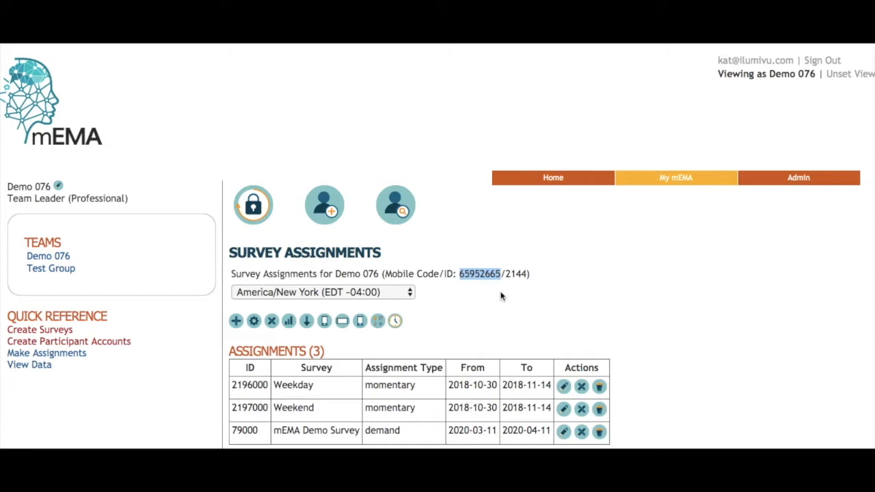
left_click_drag(505, 274, 528, 274)
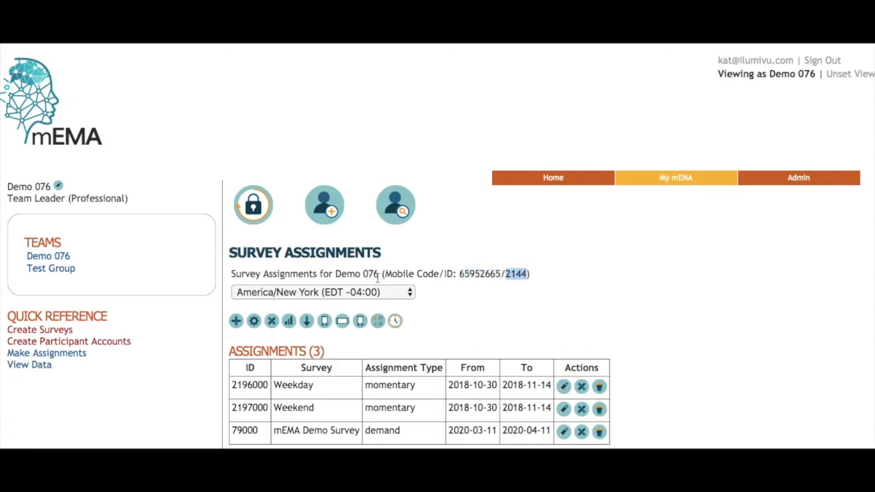
left_click(336, 273)
left_click_drag(336, 274, 382, 275)
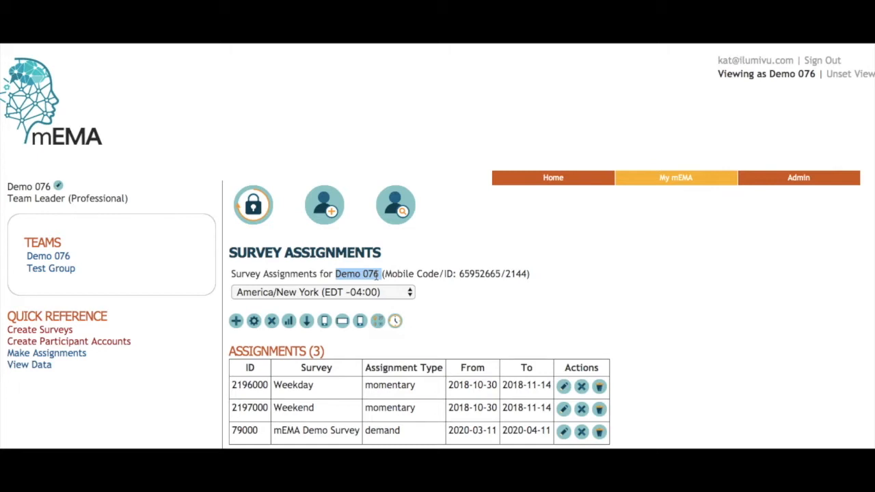
left_click(336, 273)
left_click_drag(336, 273, 377, 274)
left_click_drag(459, 273, 501, 274)
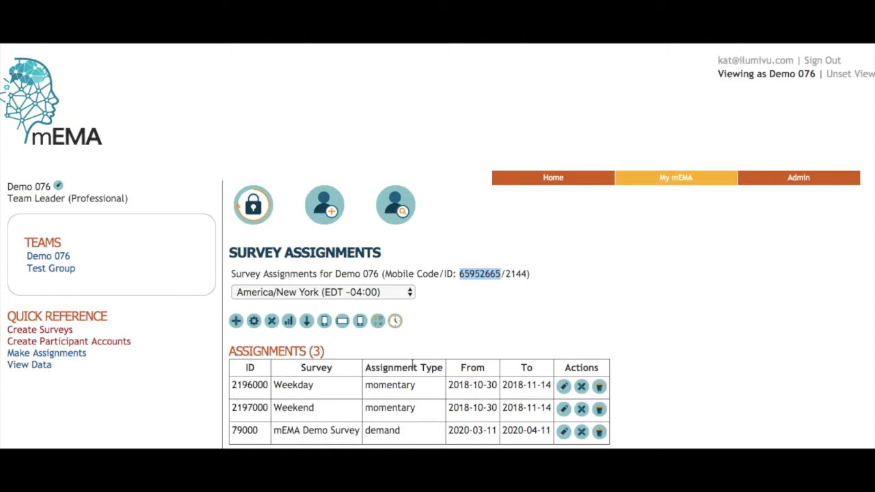
triple_click(467, 273)
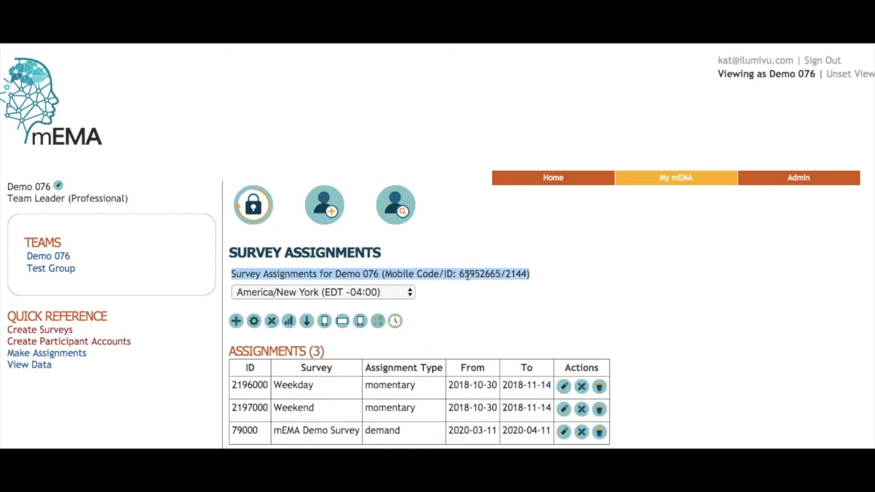
left_click(468, 274)
left_click_drag(506, 273, 528, 273)
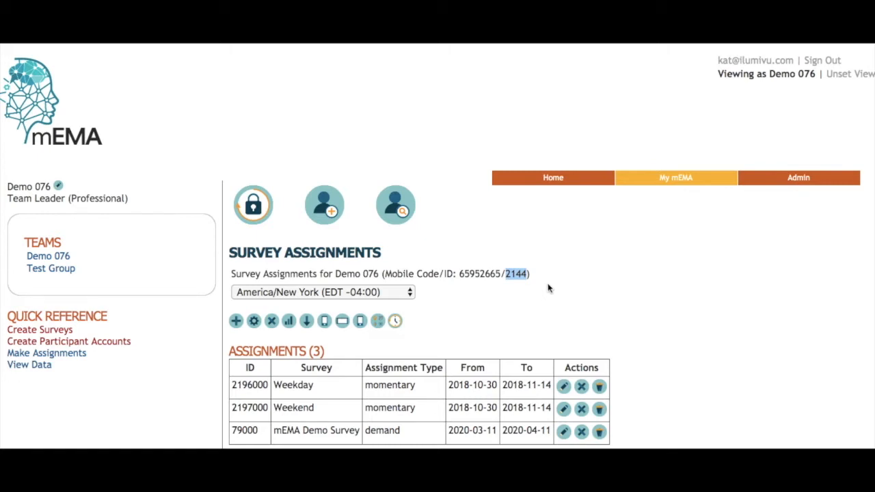
left_click(588, 287)
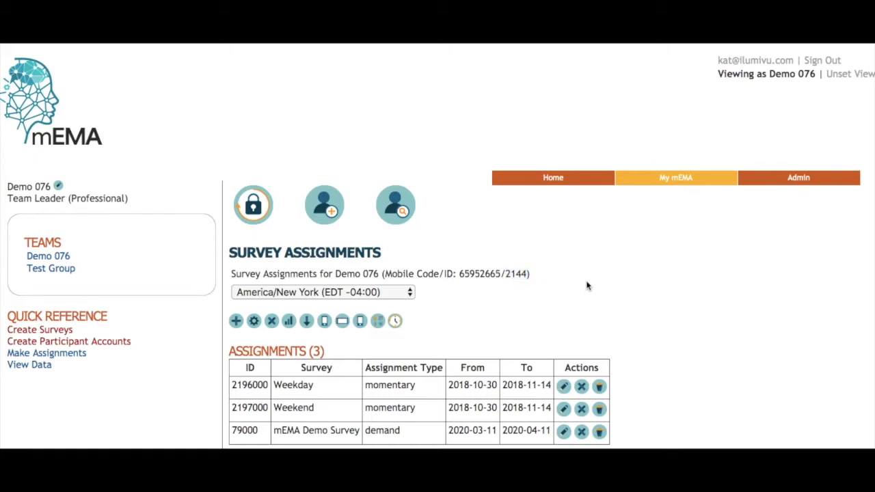
Step: Start a new participant account with the screen name Demo 076 and the placeholder no_email as its email
left_click(333, 215)
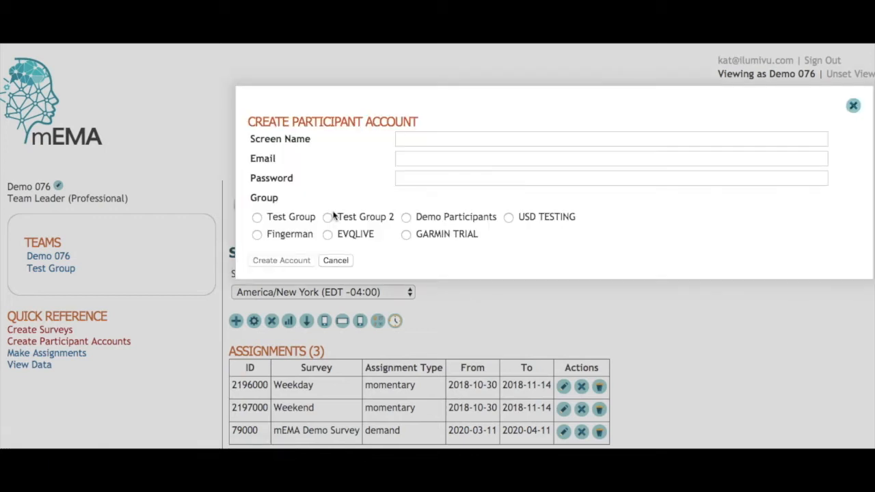
left_click(401, 138)
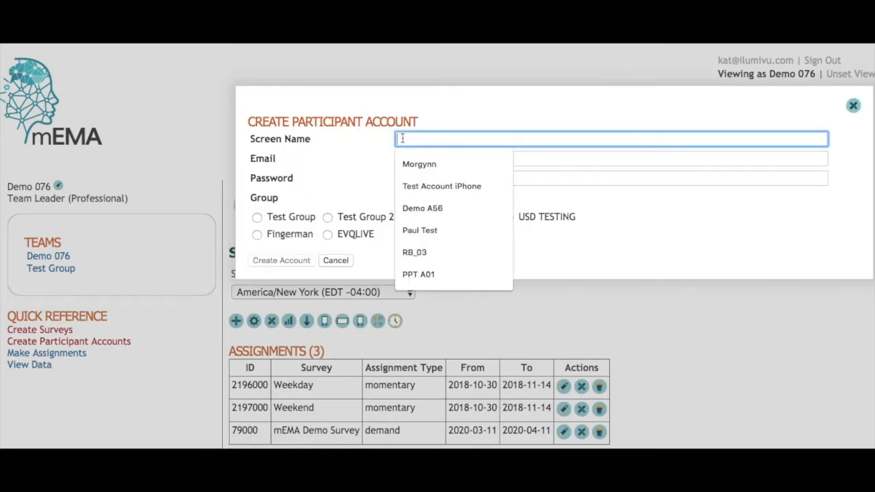
type("Demo 0")
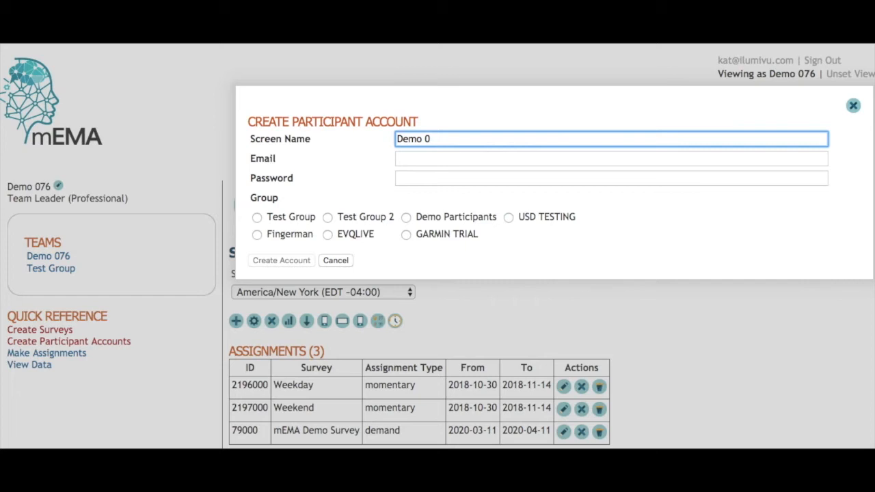
type("76")
left_click(424, 161)
type("no-")
key("BackSpace")
key("BackSpace")
type("o")
left_click(433, 179)
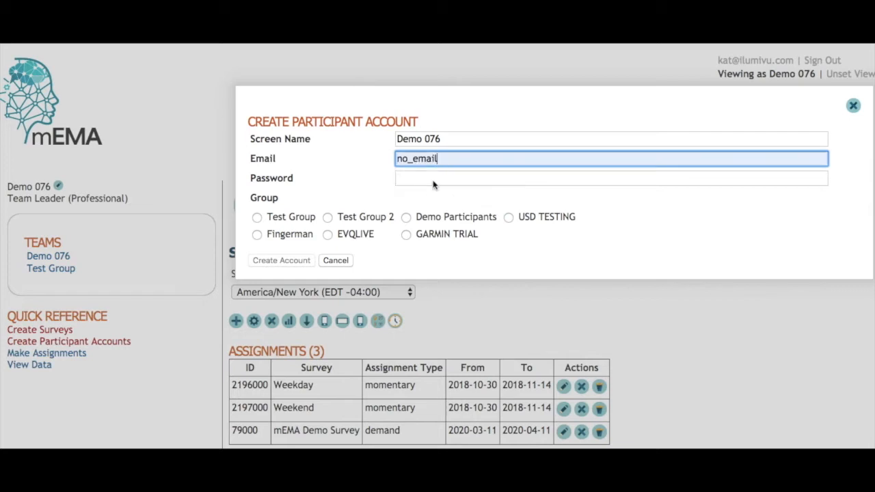
Step: Fill in the account password for the new participant
left_click(412, 180)
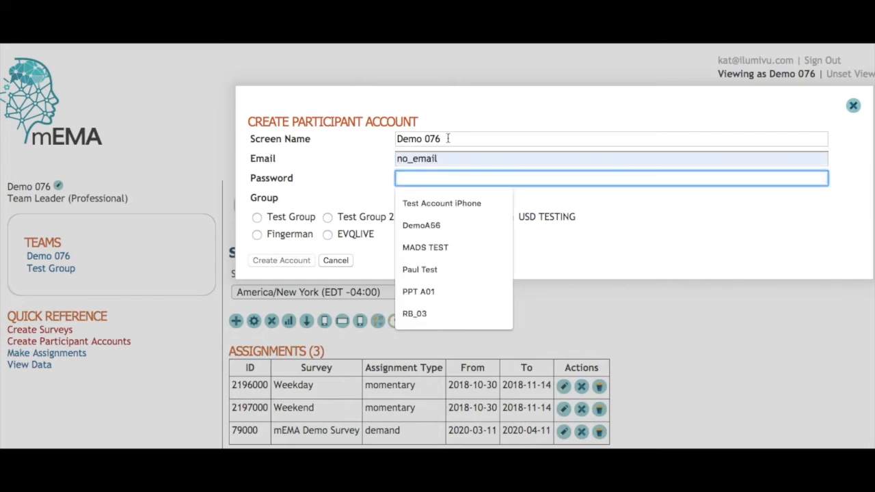
left_click_drag(448, 139, 360, 146)
key("ctrl+c")
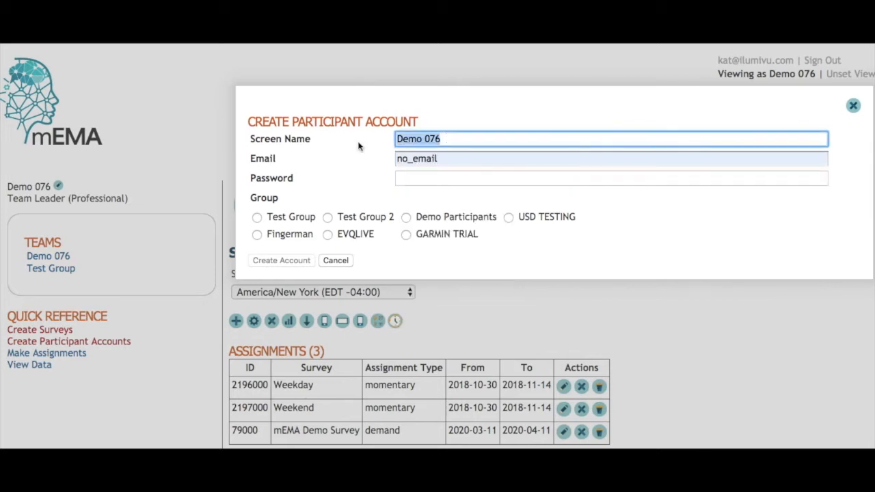
left_click(403, 178)
key("ctrl+v")
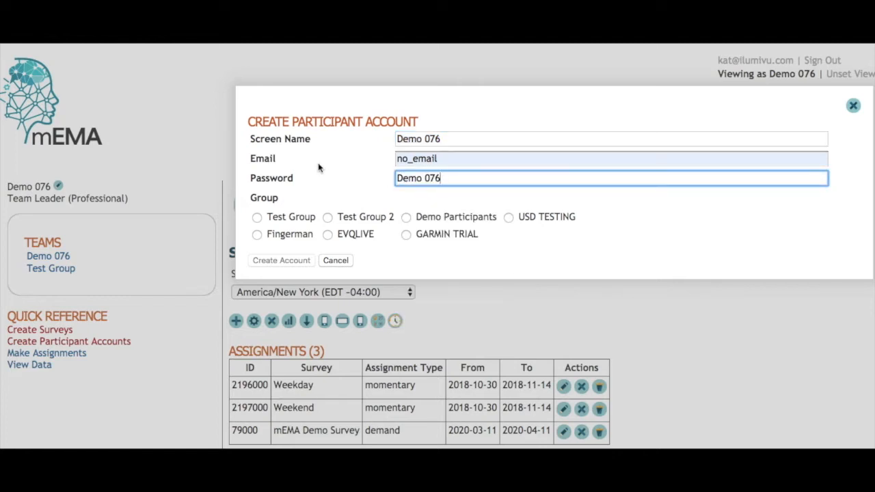
left_click(330, 173)
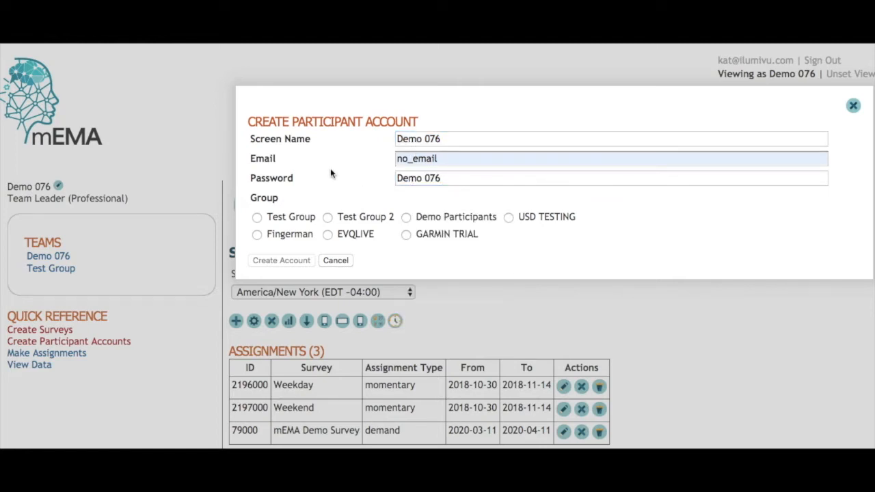
Step: Assign the new participant to Test Group and cancel the account creation
left_click(257, 217)
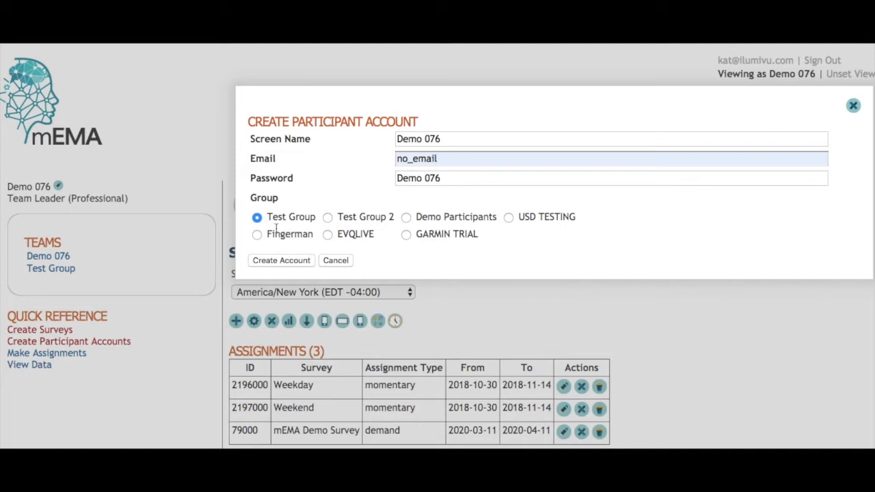
left_click(335, 261)
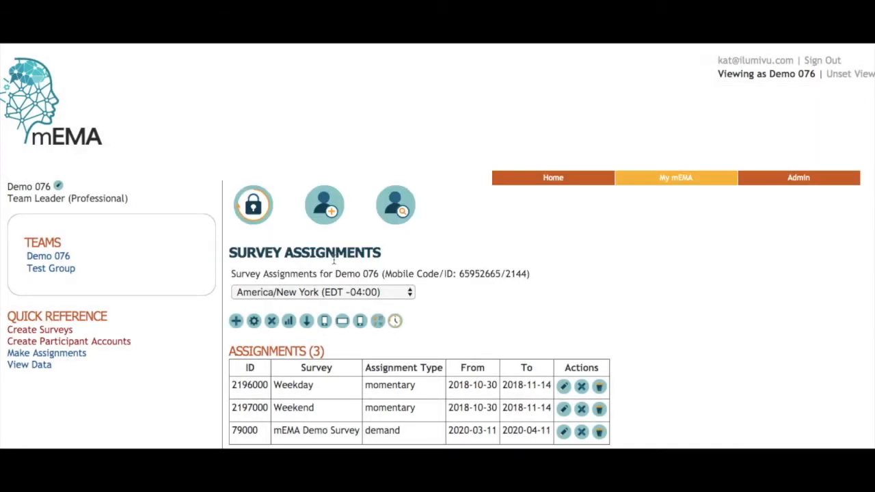
Step: Search the People Finder for all accounts in Test Group (315)
left_click(395, 209)
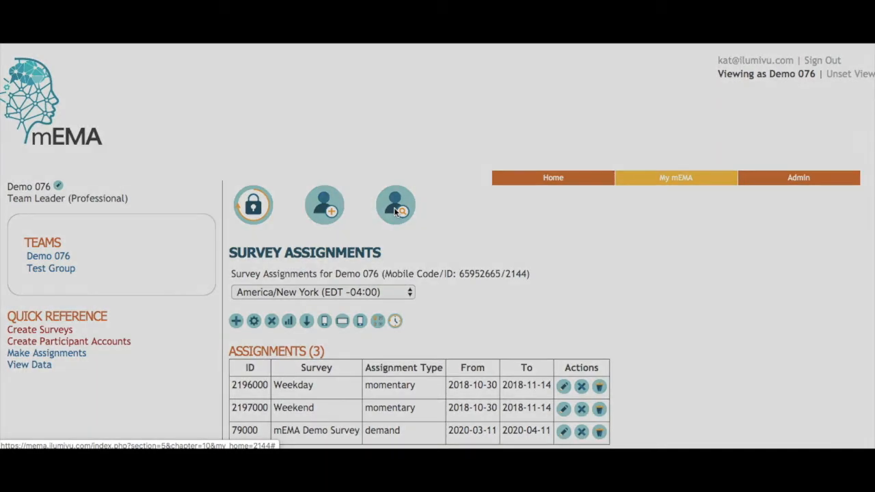
left_click(415, 198)
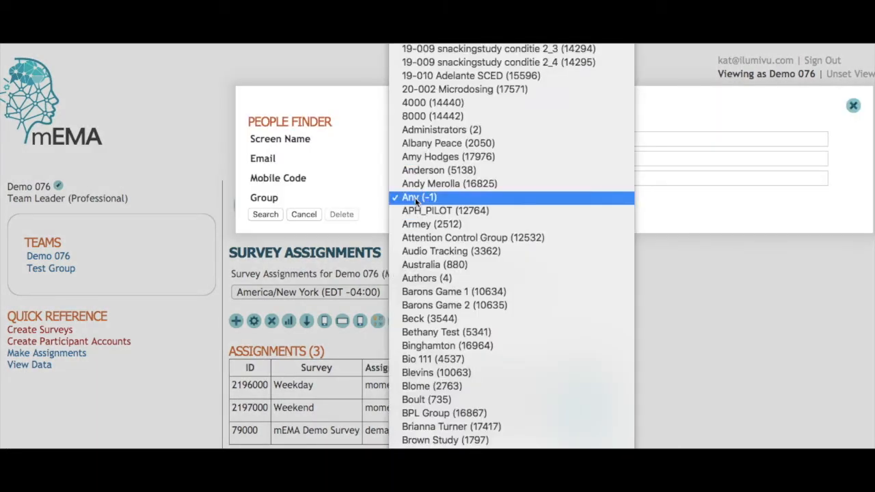
scroll(415, 199, "down", 15)
scroll(415, 203, "down", 3)
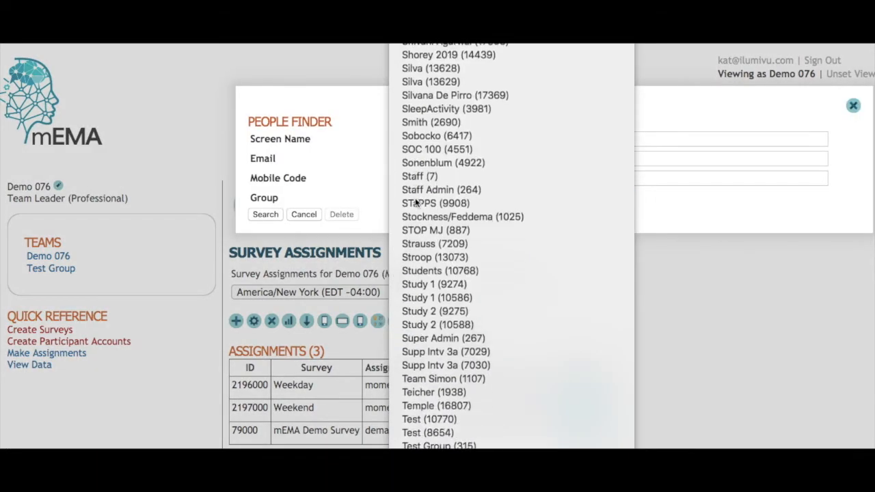
key("Return")
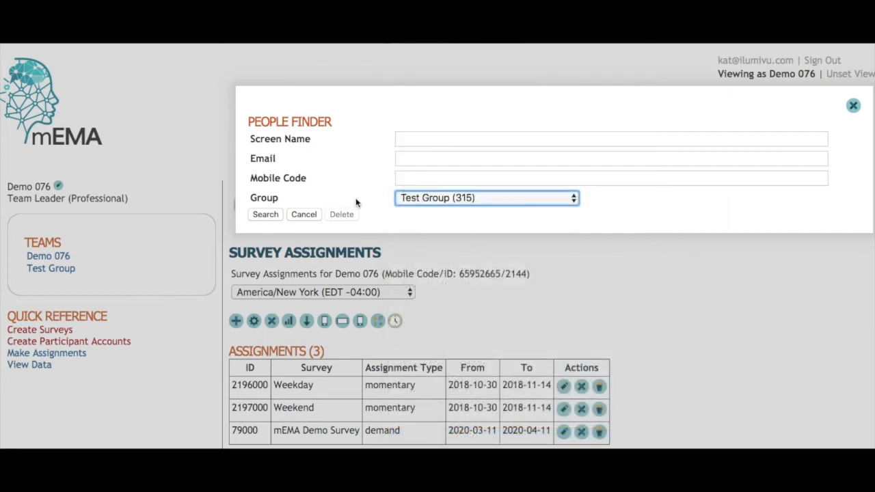
left_click(266, 216)
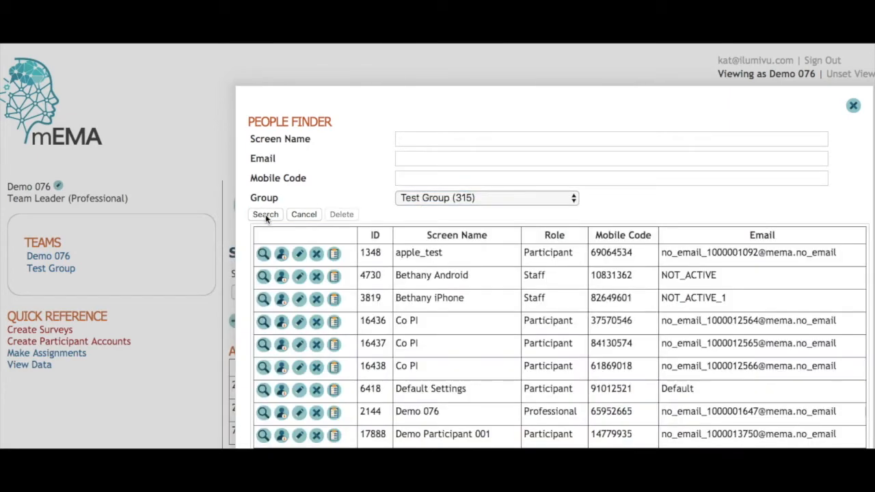
Step: Locate the Demo 076 account by finding 076 in the People Finder results
scroll(307, 247, "down", 1)
scroll(305, 246, "down", 10)
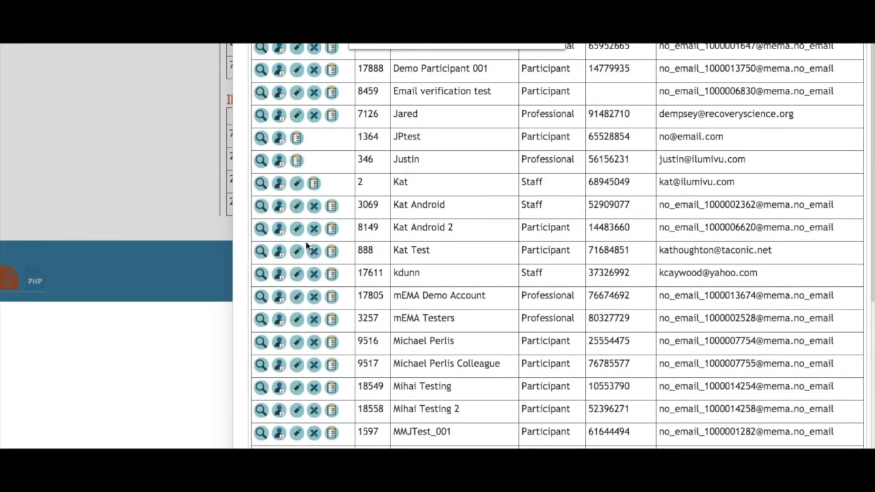
scroll(305, 246, "up", 10)
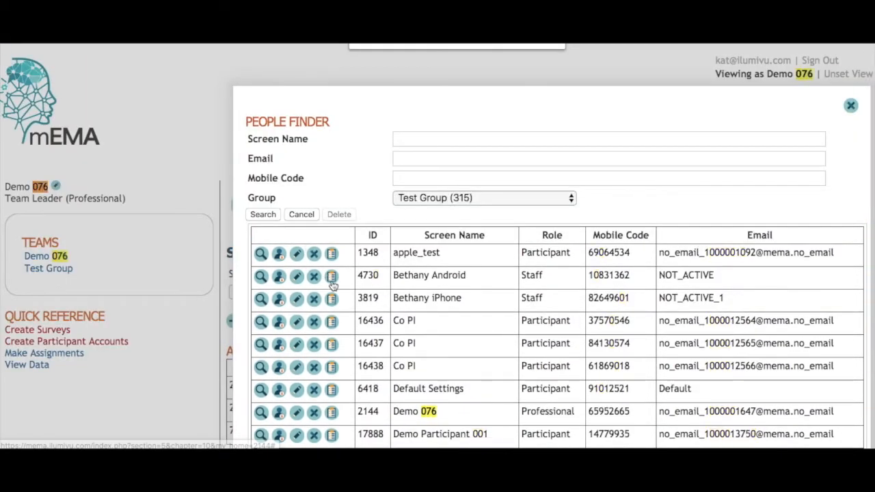
scroll(307, 246, "down", 3)
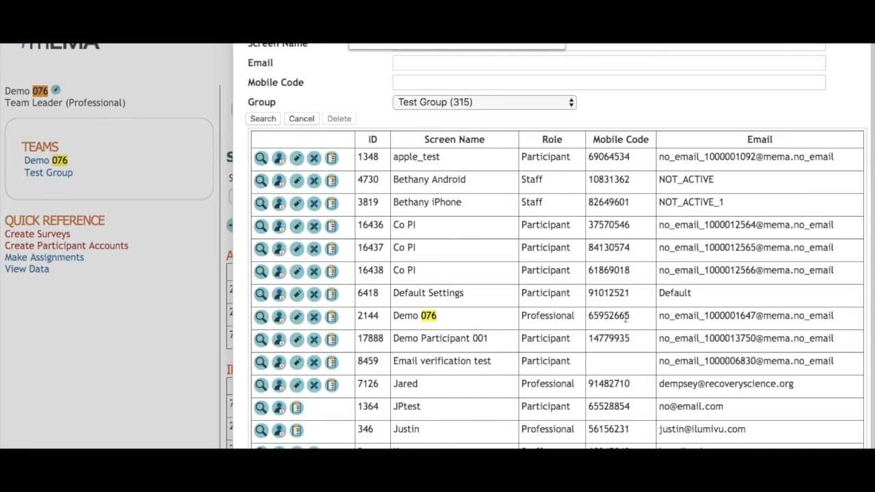
Step: Examine the Demo 076 account's email, mobile code, ID and screen name, and close the People Finder
left_click_drag(661, 316, 836, 327)
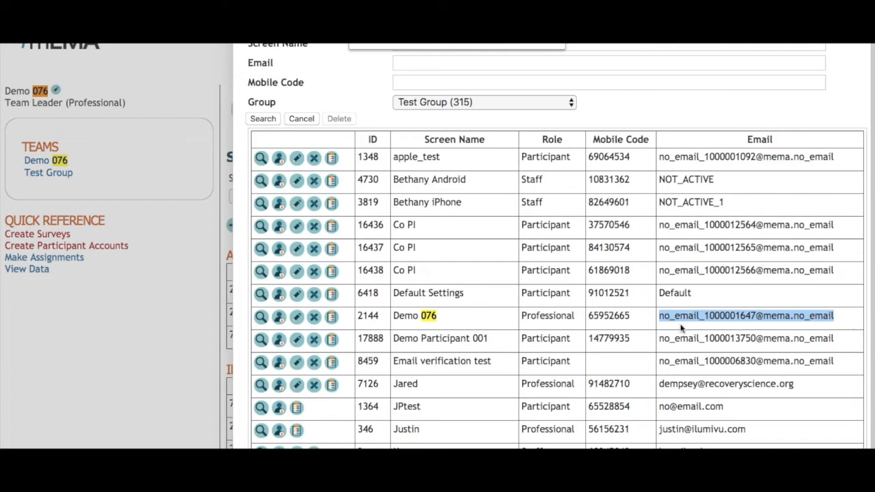
left_click(661, 316)
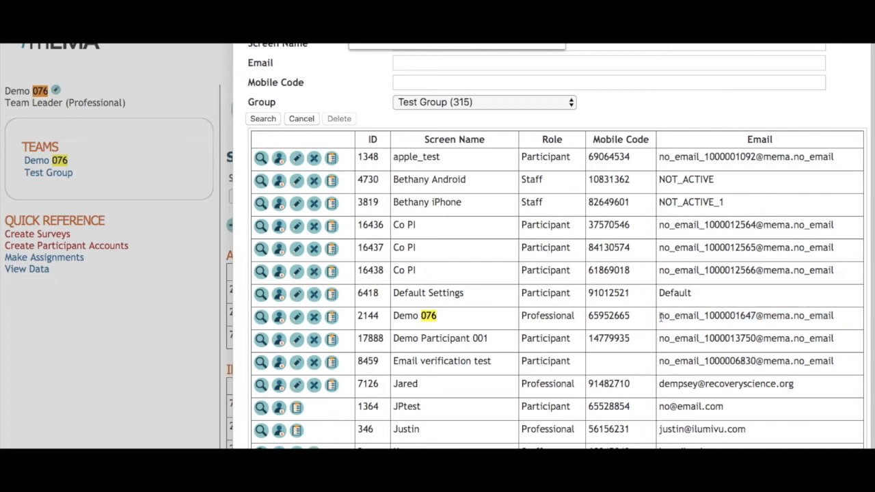
double_click(598, 319)
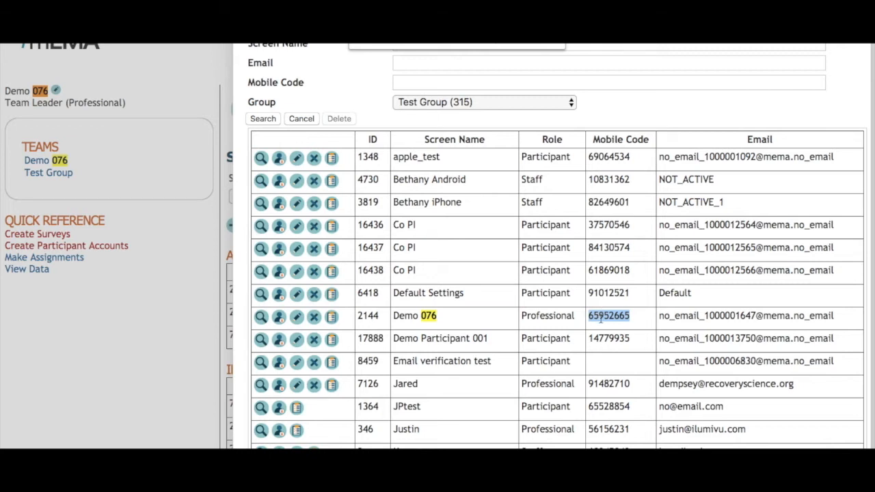
double_click(363, 316)
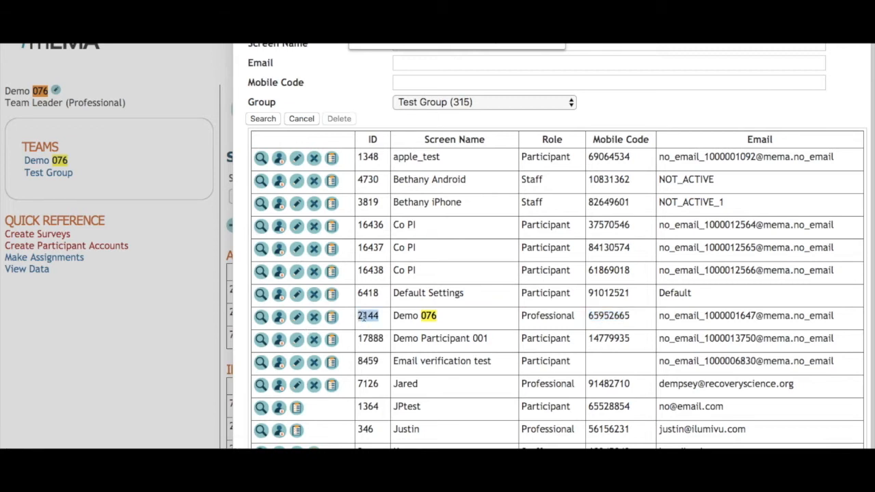
triple_click(406, 316)
scroll(410, 315, "up", 3)
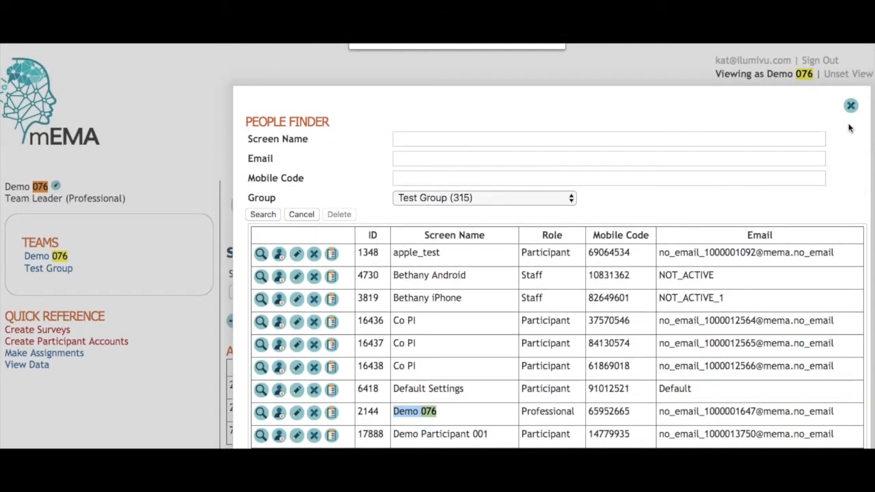
left_click(851, 107)
Step: Highlight the account ID in the Demo 076 survey assignments line and open the Create Surveys page
scroll(455, 289, "down", 2)
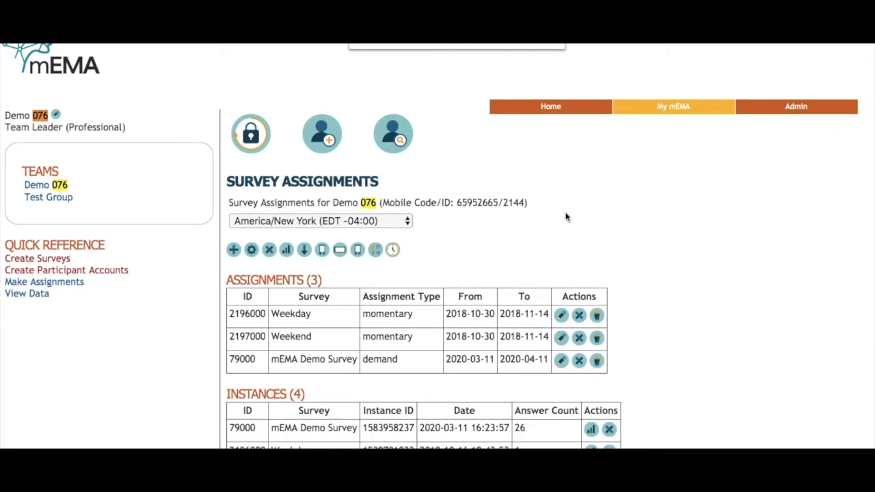
scroll(566, 217, "down", 2)
scroll(566, 218, "up", 1)
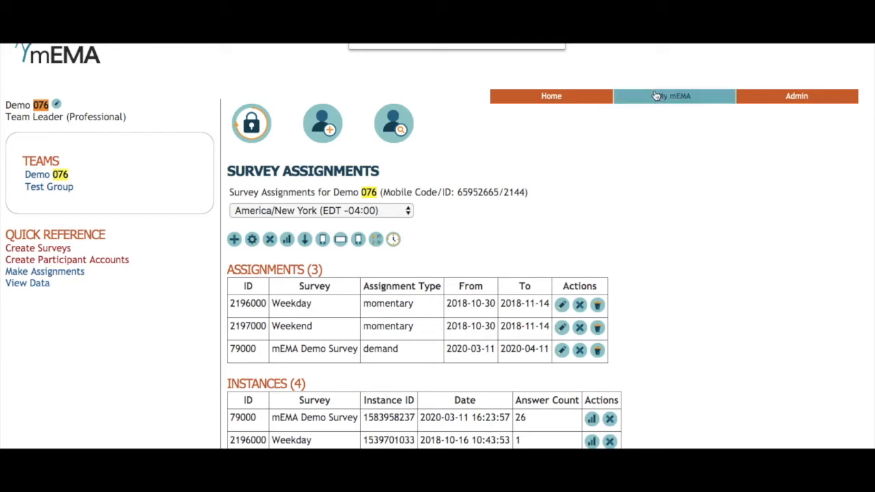
mouse_move(656, 98)
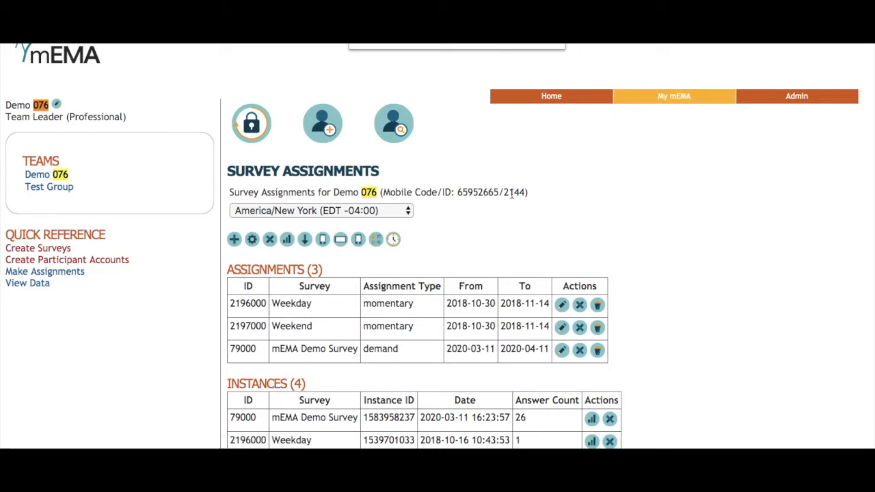
left_click_drag(504, 194, 527, 194)
left_click(634, 175)
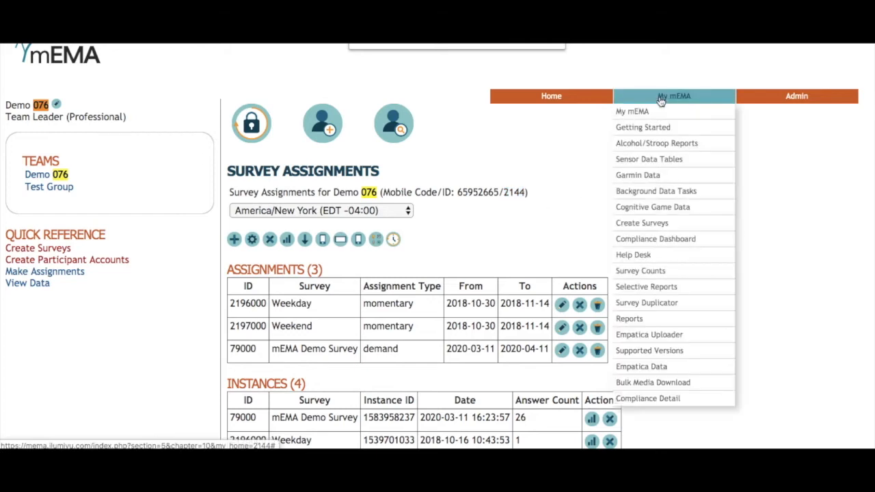
left_click(643, 228)
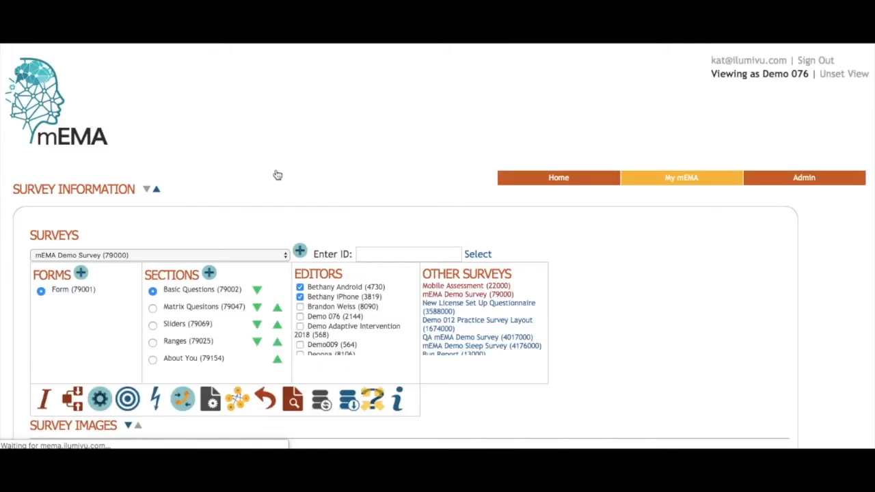
Step: Request the survey data for mEMA Demo Survey (79000) with the Show Ignored option for all subjects
left_click(189, 258)
left_click(189, 259)
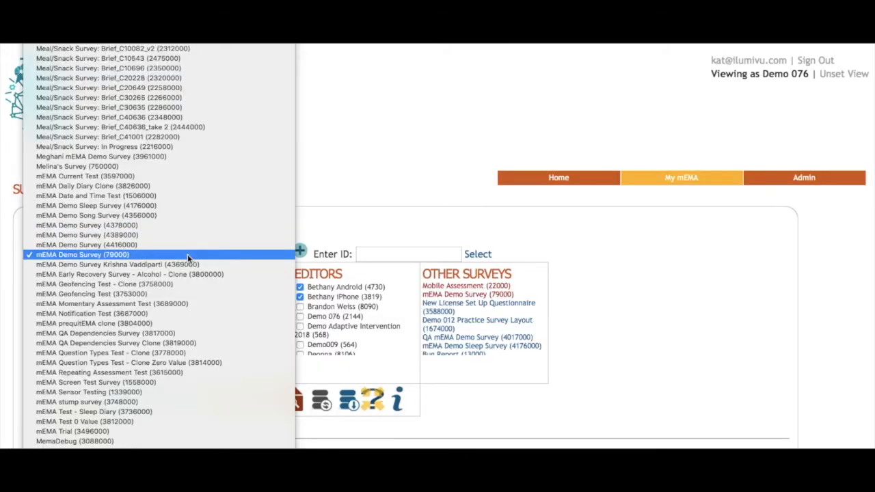
left_click(390, 150)
scroll(390, 150, "down", 3)
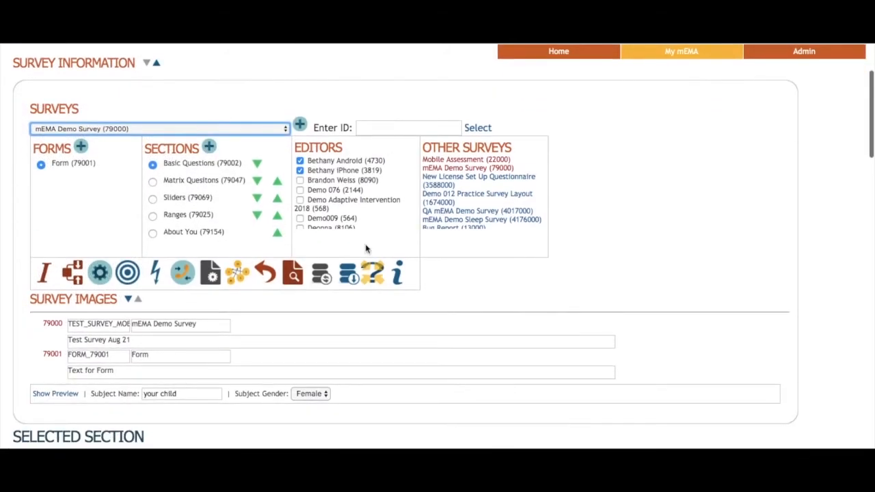
left_click(349, 277)
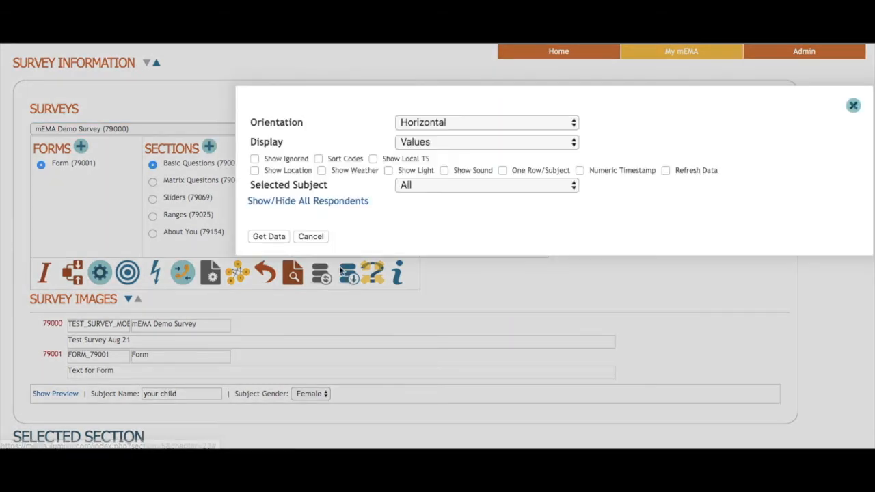
left_click(254, 159)
left_click(260, 239)
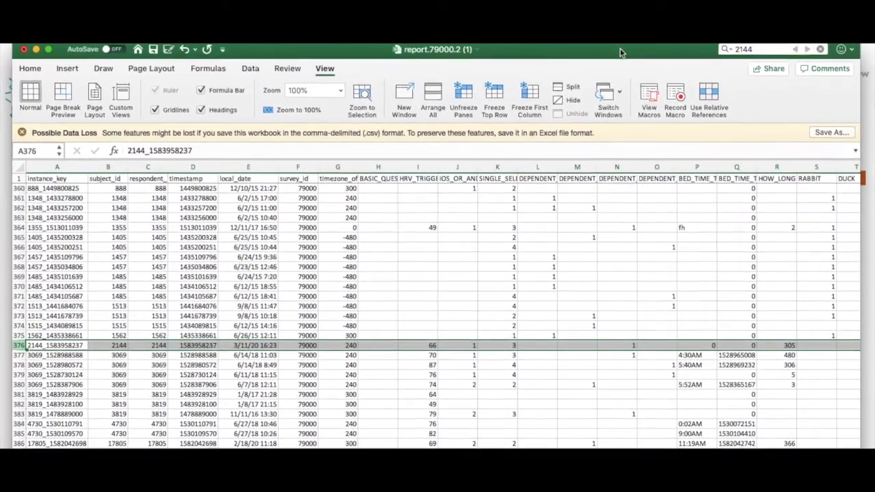
Step: Switch to the downloaded survey report in Excel, go to its first data rows and clear the sheet search
scroll(402, 307, "up", 20)
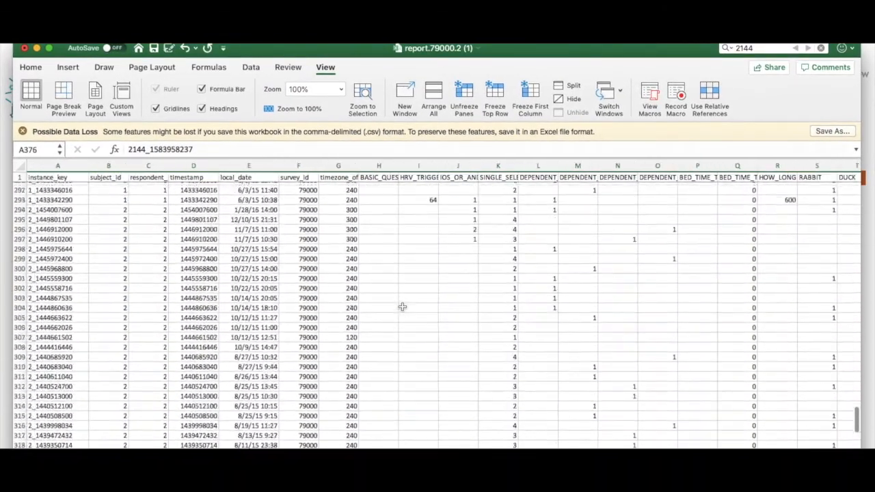
scroll(402, 307, "up", 20)
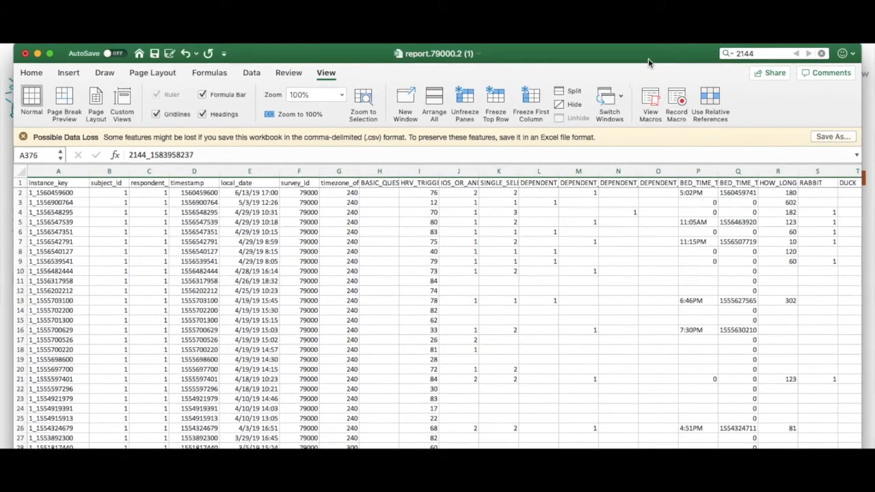
left_click(745, 54)
key("BackSpace")
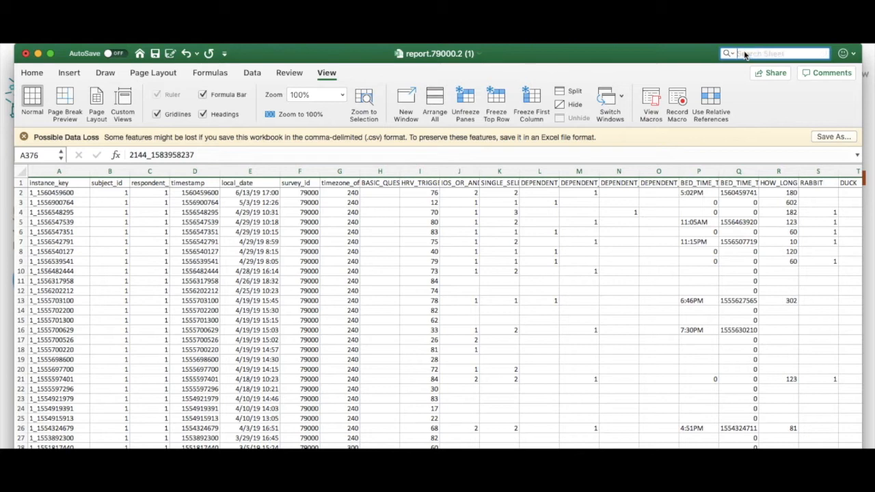
scroll(334, 288, "down", 2)
scroll(335, 288, "up", 2)
Step: Widen the respondent_id column to show its full heading and highlight the subject_id and respondent_id columns
left_click(114, 172)
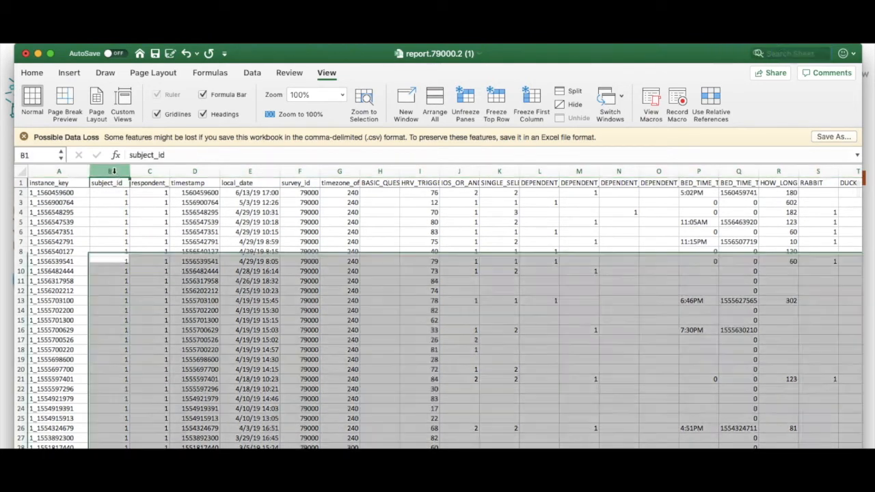
left_click_drag(171, 171, 188, 170)
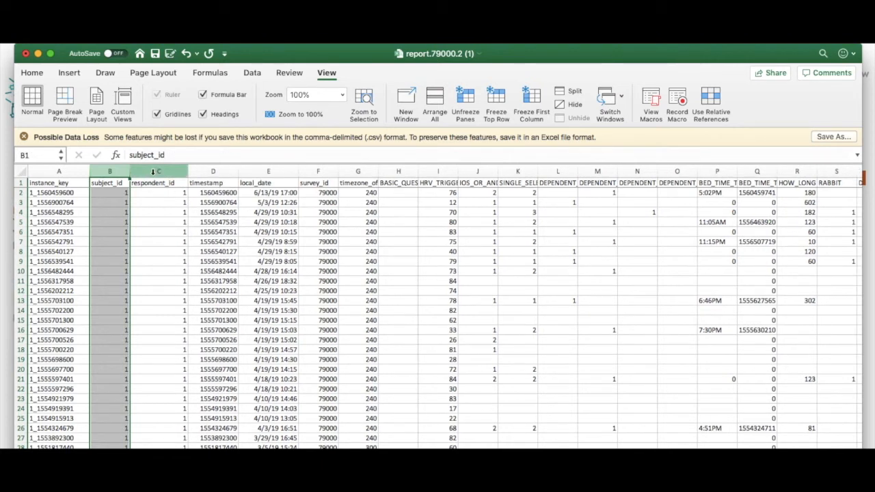
left_click(154, 173)
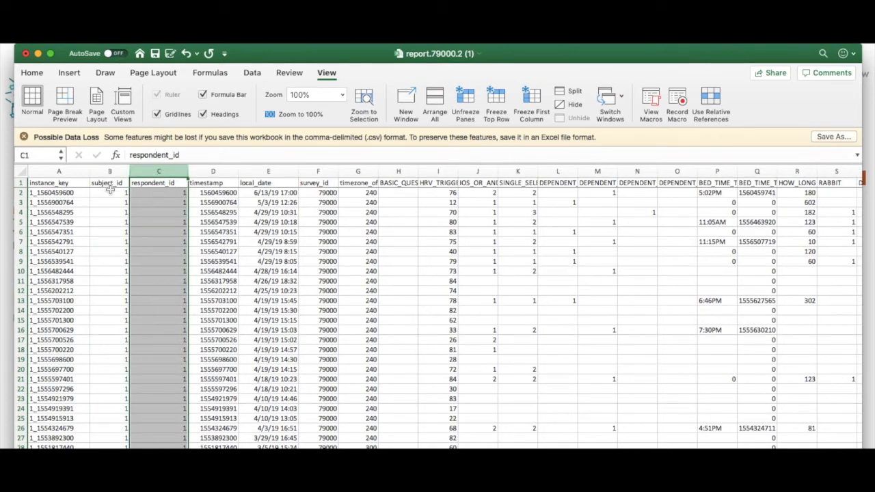
left_click_drag(109, 172, 138, 174)
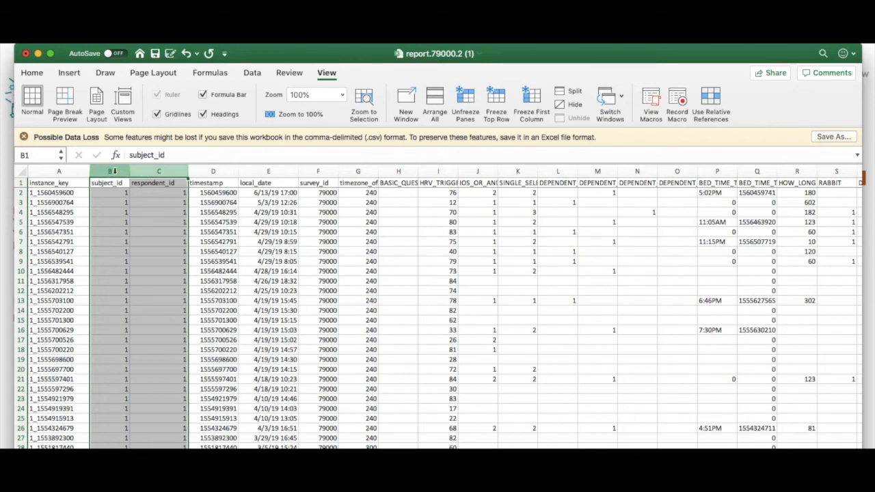
Step: Find the Demo 076 account's ID in the subject_id column and select its row to review the responses
left_click(108, 171)
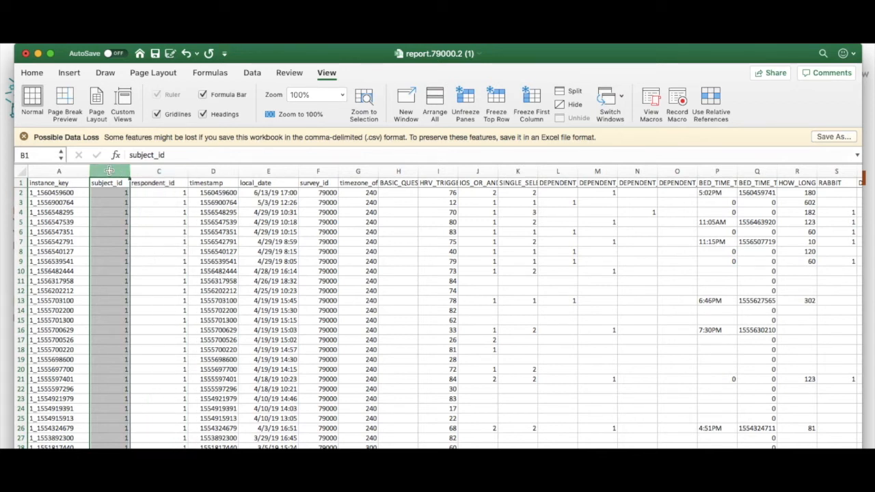
key("super+f")
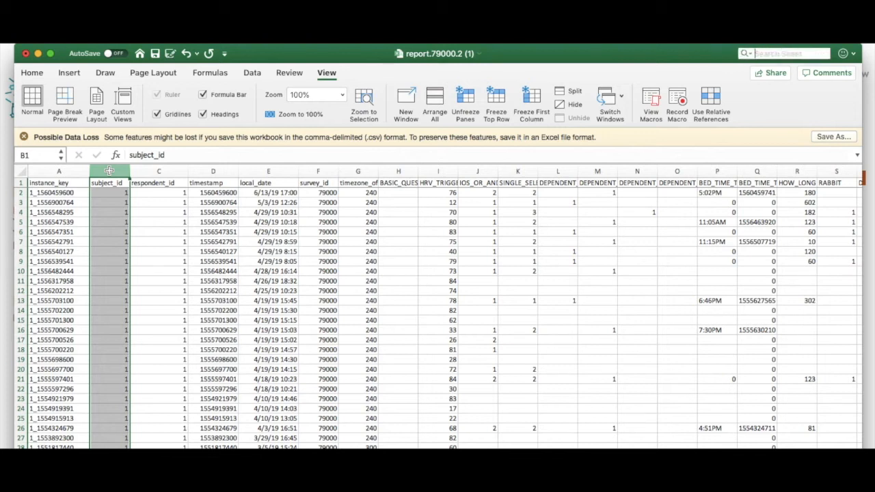
type("2144")
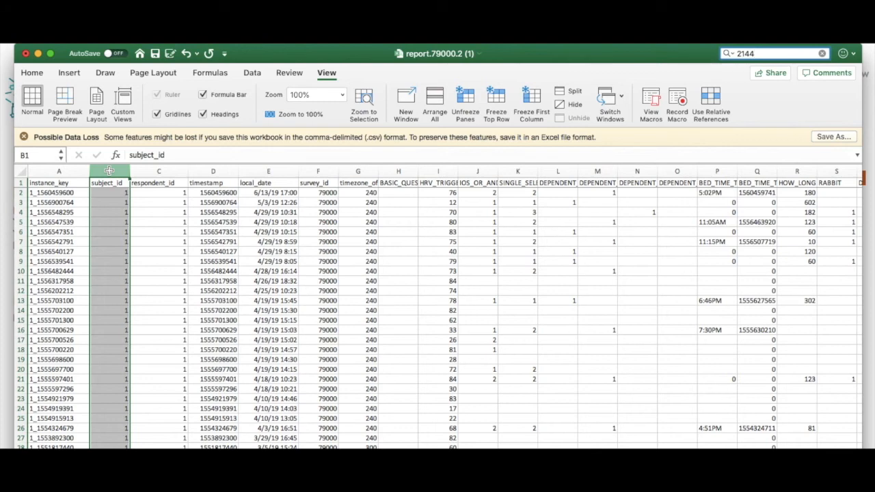
key("Return")
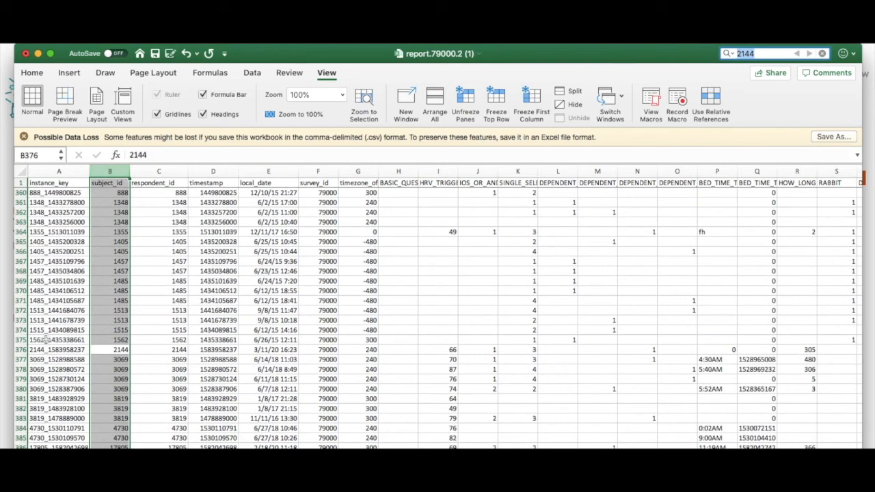
left_click(20, 349)
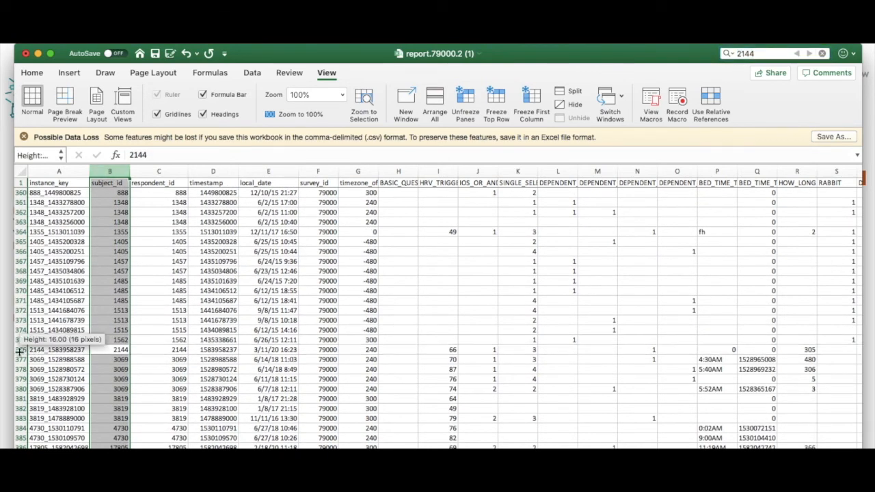
left_click(19, 350)
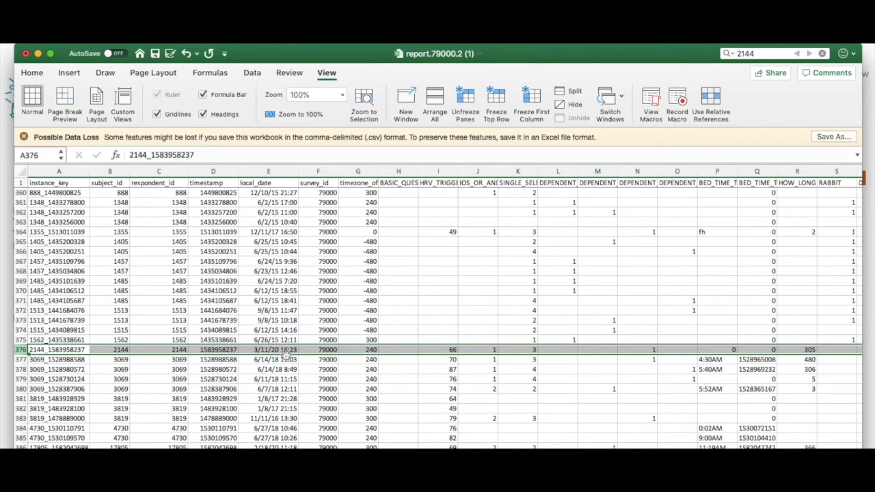
scroll(283, 350, "right", 1)
scroll(281, 351, "right", 7)
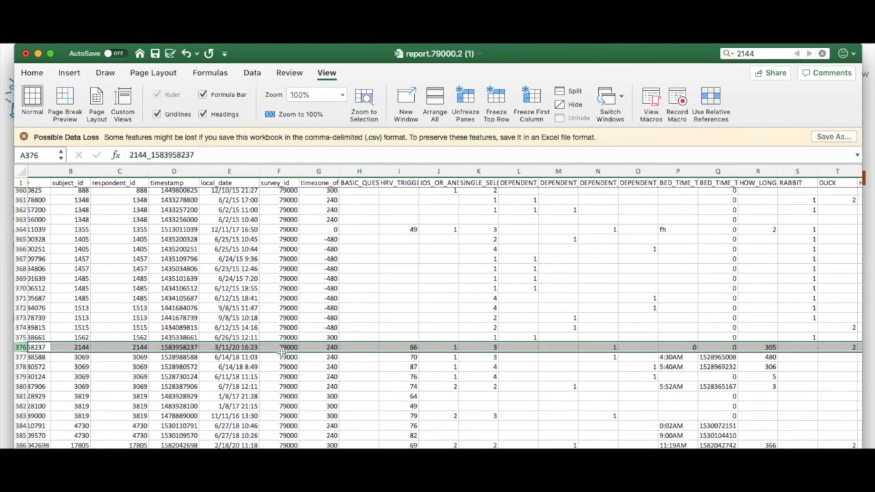
scroll(280, 353, "left", 7)
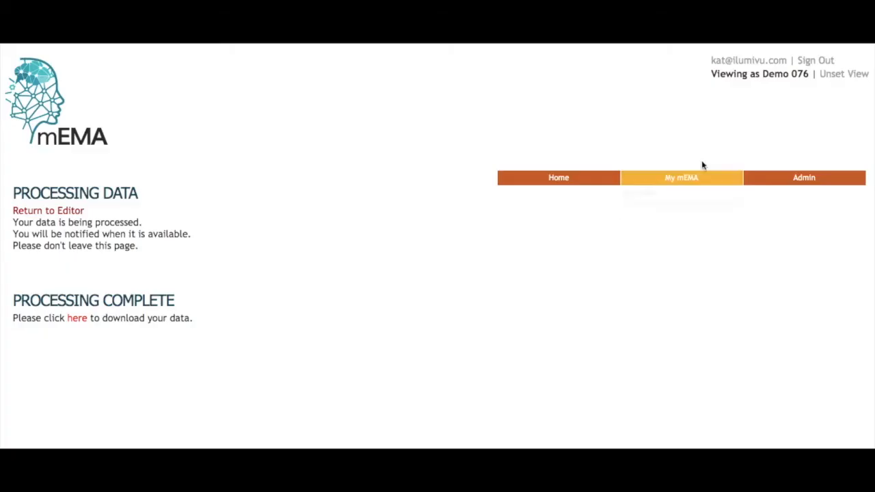
Step: Switch back to mEMA in the browser and open the My mEMA page for Demo 076
mouse_move(682, 178)
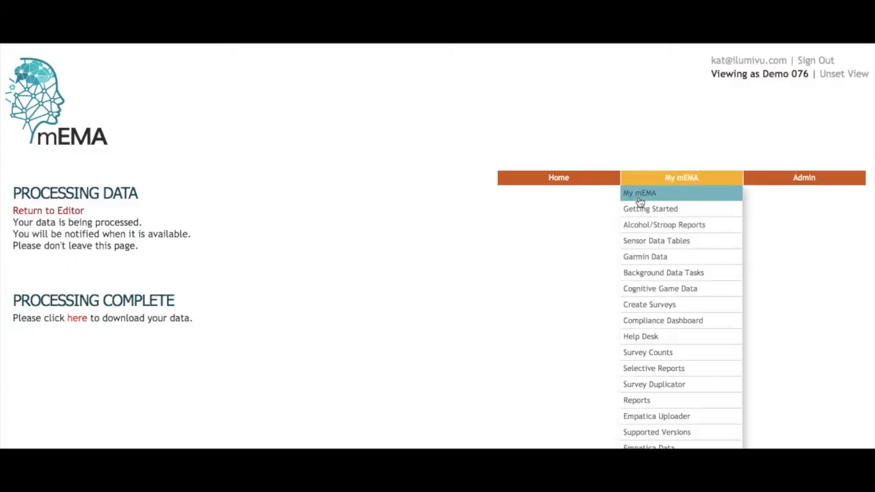
left_click(640, 196)
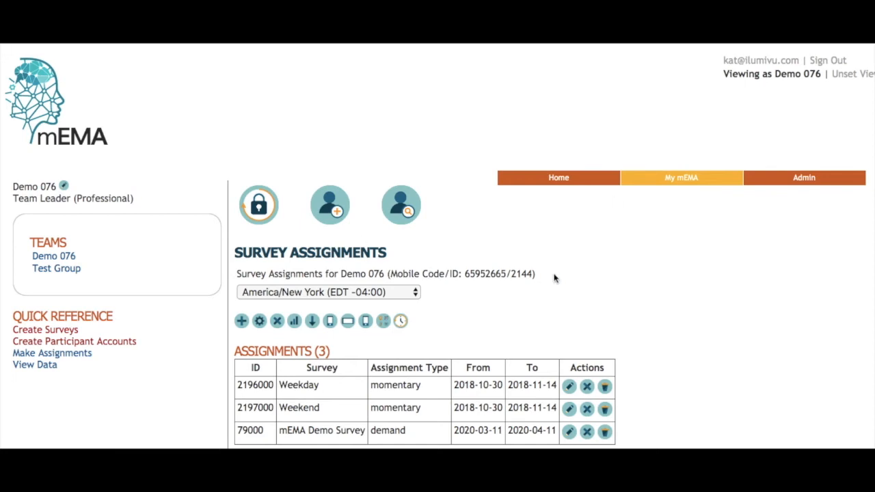
scroll(555, 278, "down", 2)
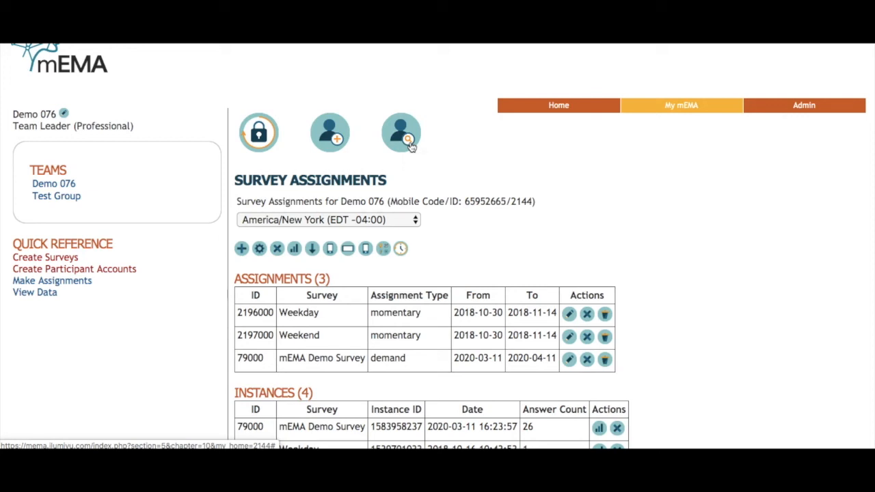
Step: Search the People Finder for all accounts in Test Group (315)
left_click(410, 144)
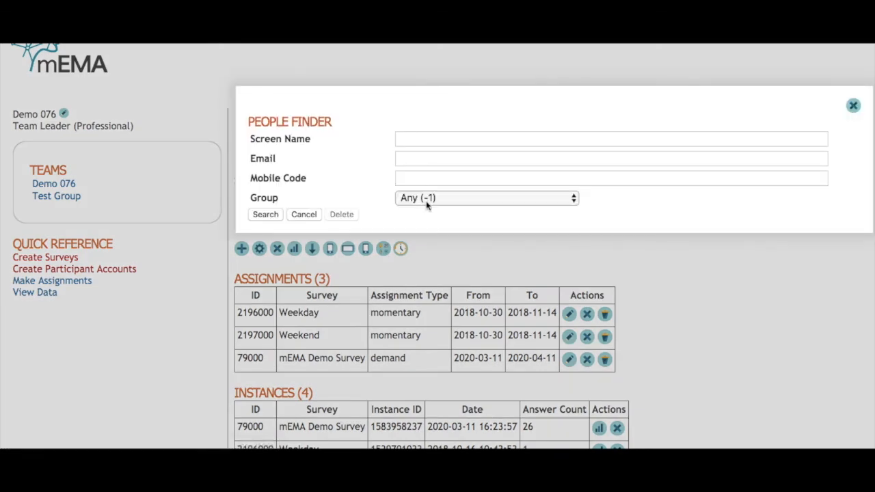
left_click(425, 198)
scroll(425, 197, "down", 20)
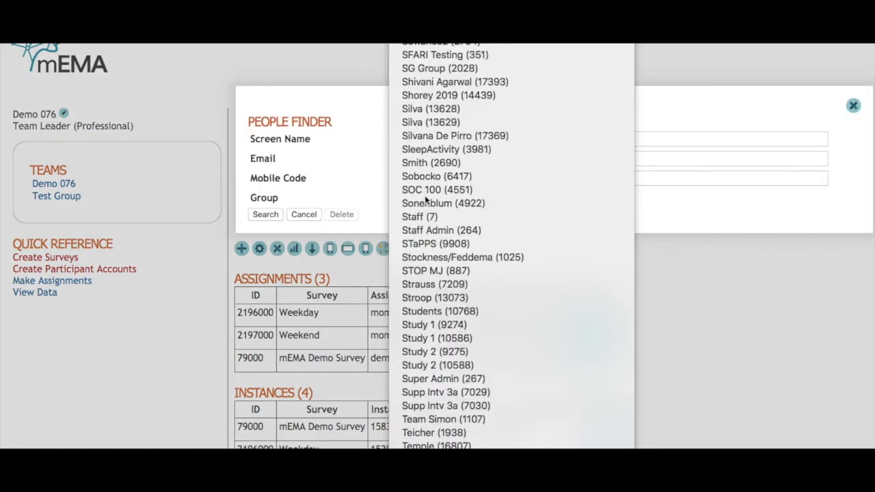
scroll(425, 199, "down", 1)
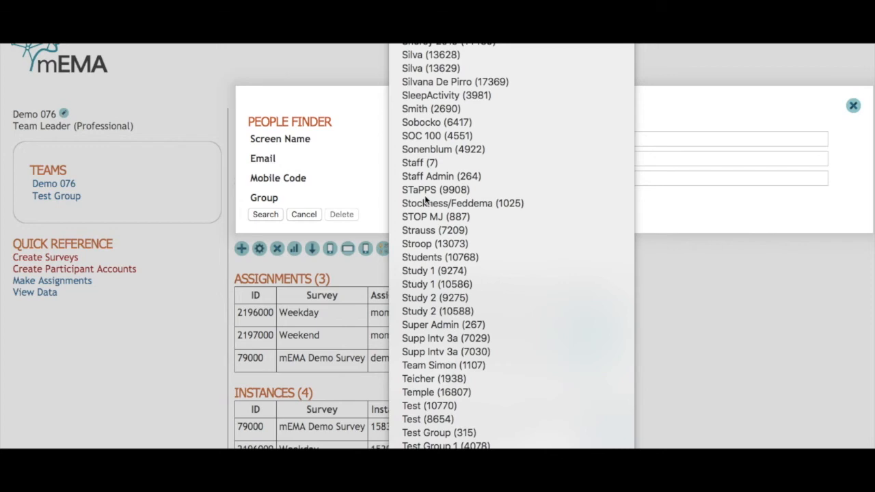
left_click(439, 433)
left_click(266, 214)
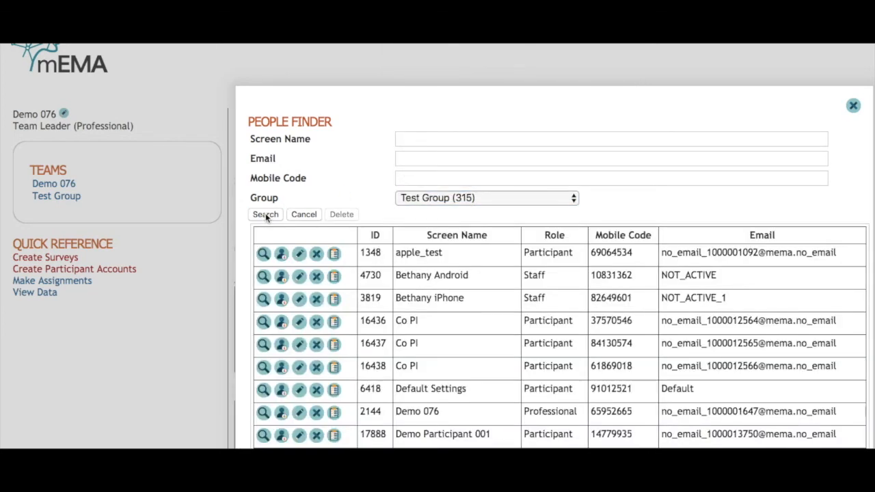
Step: Narrow the People Finder search to the screen name demo 076
left_click(419, 139)
type("demo 076")
left_click(267, 214)
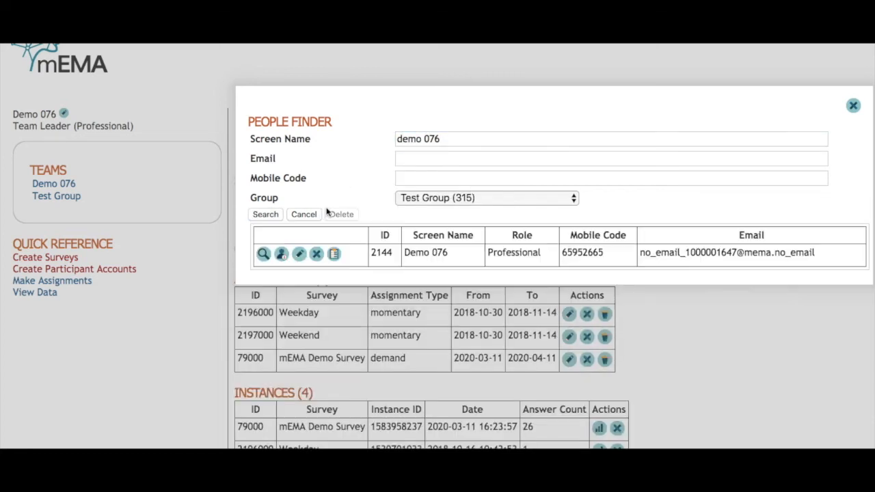
Step: Highlight the Demo 076 account's details and screen name, and compare them with the respondent_id column in the Excel report
scroll(305, 267, "right", 1)
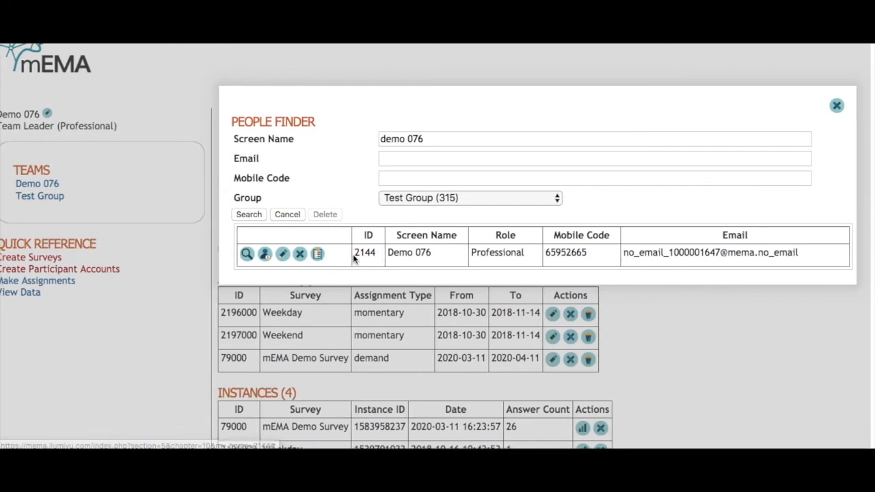
left_click_drag(355, 253, 811, 254)
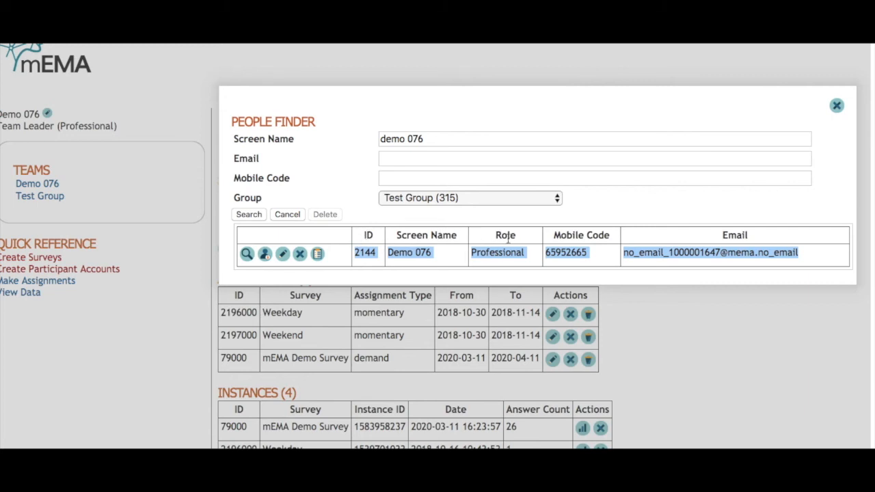
left_click(648, 239)
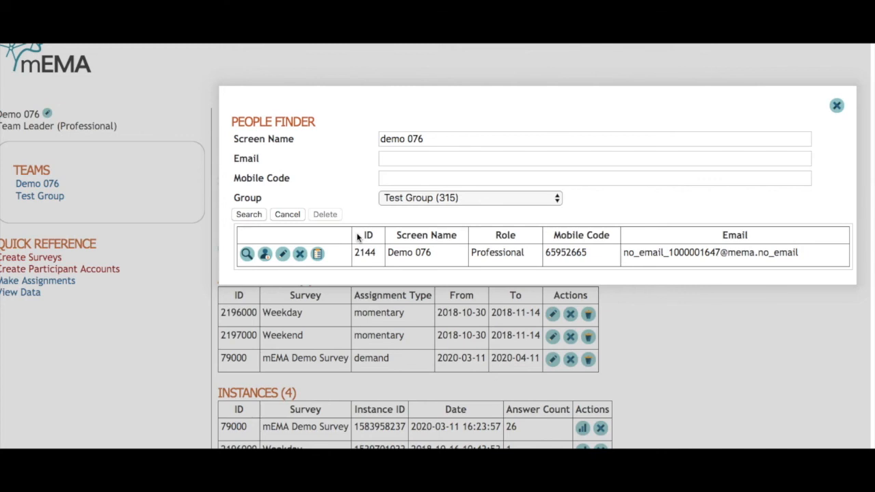
triple_click(406, 252)
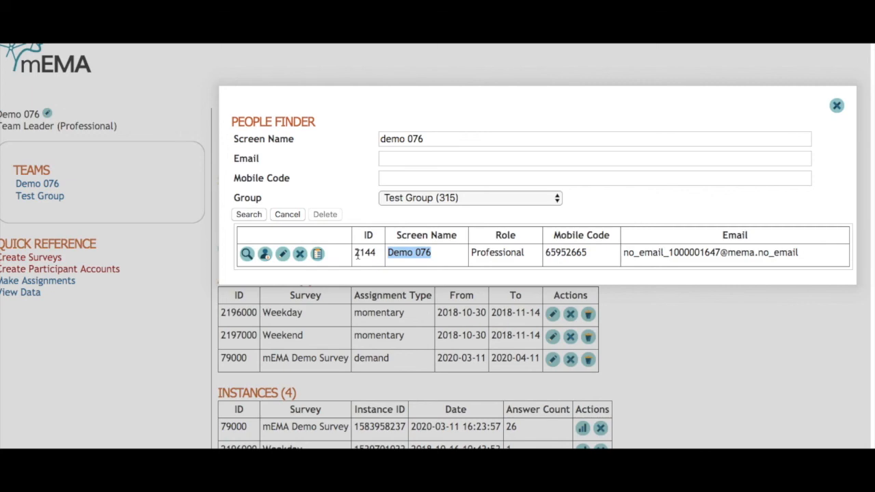
key("super+Tab")
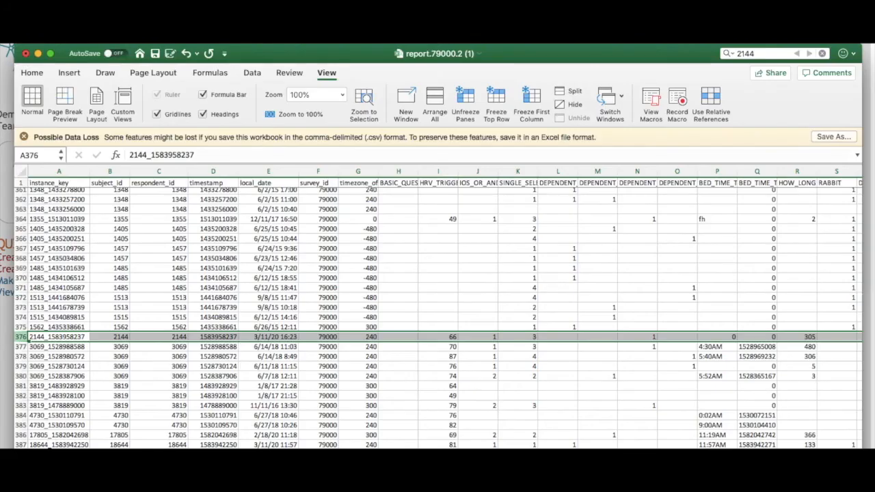
left_click(146, 172)
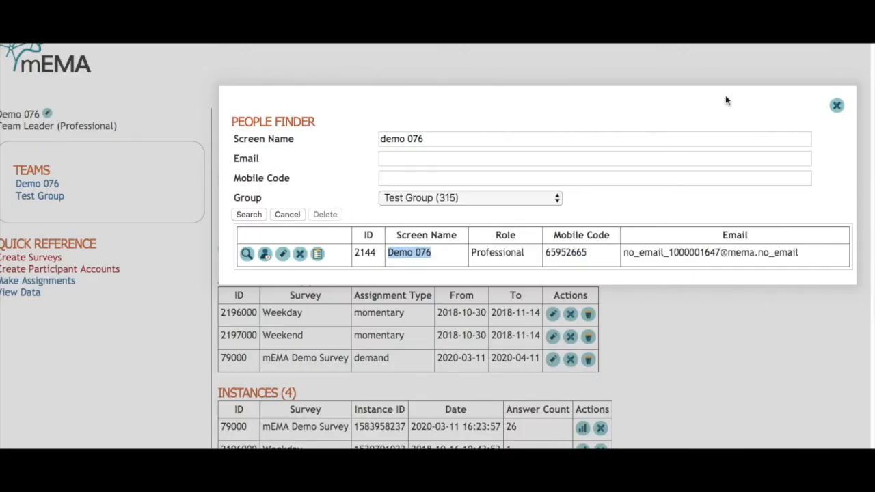
Step: Close the People Finder in mEMA and return to the Survey Assignments overview for Demo 076
left_click(838, 107)
mouse_move(843, 110)
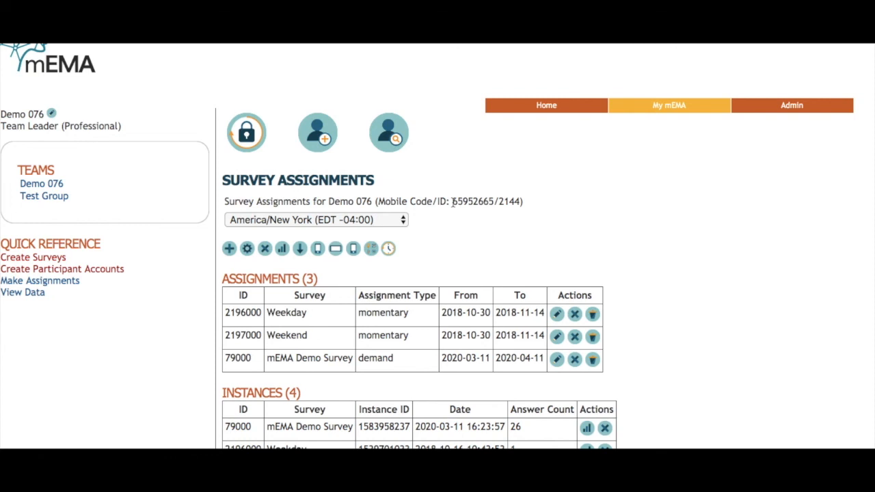
scroll(452, 201, "up", 2)
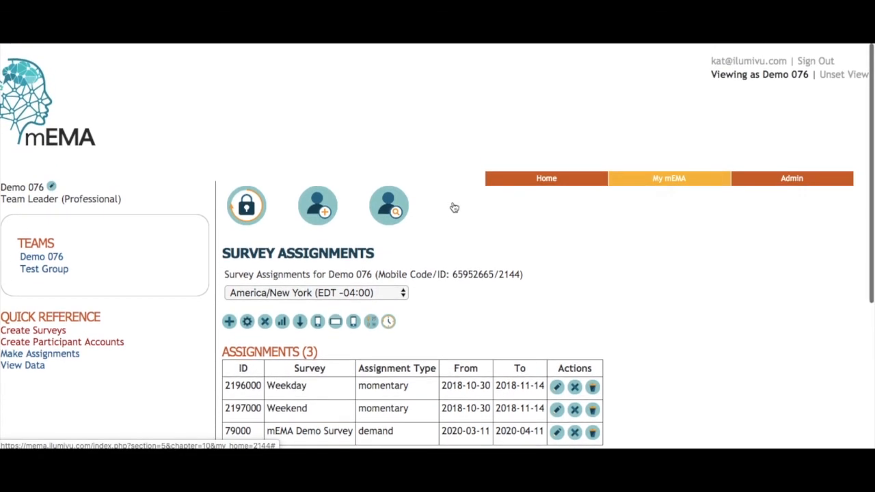